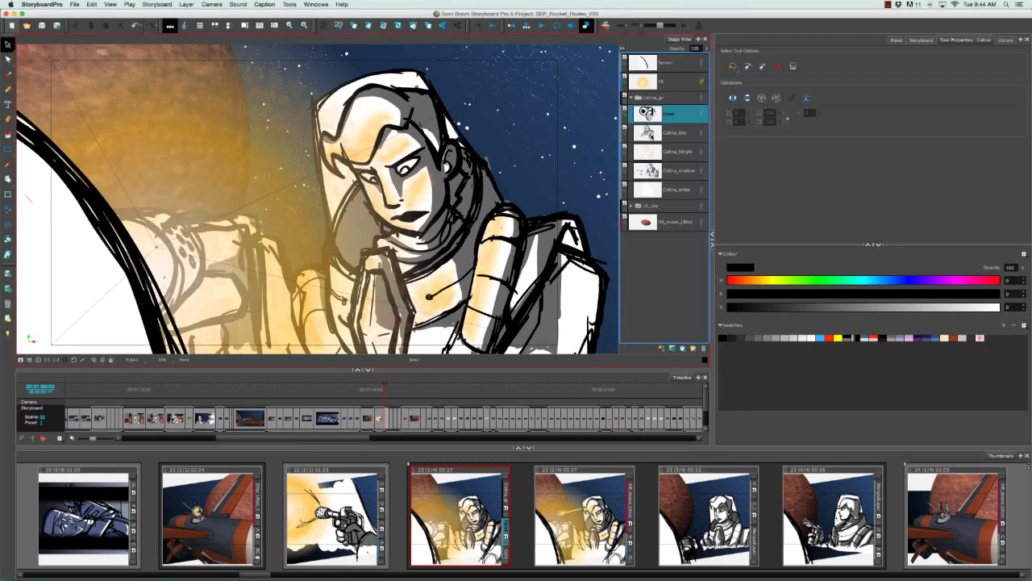
Step: Merge the Hand and Celina_line layers into a single layer
left_click(691, 133, "shift")
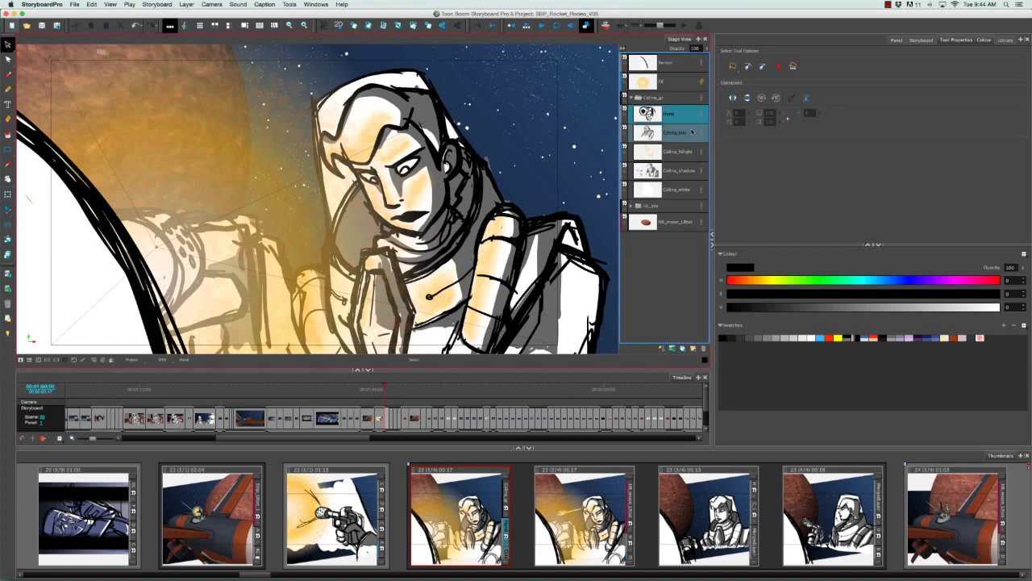
right_click(691, 132)
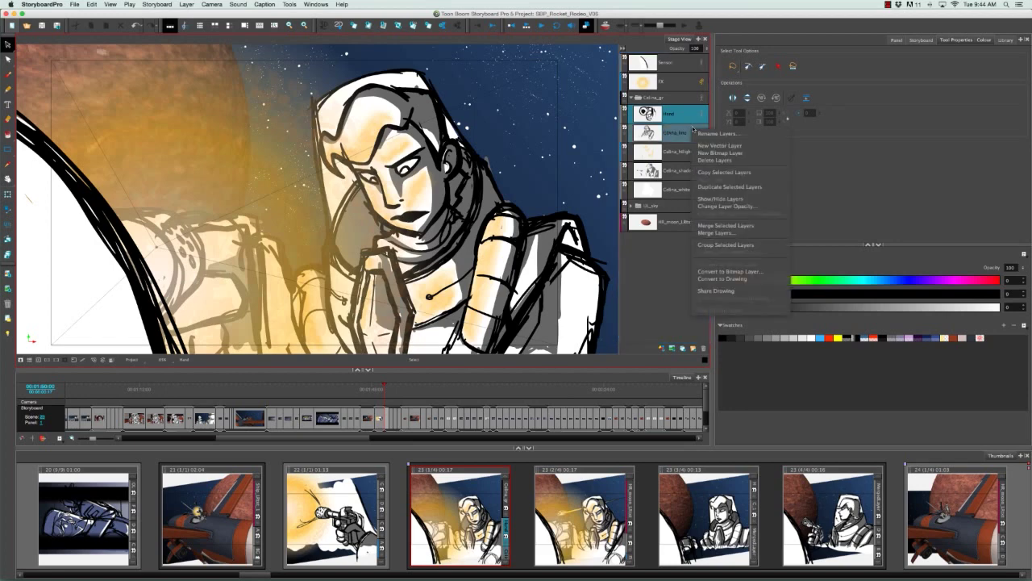
left_click(694, 227)
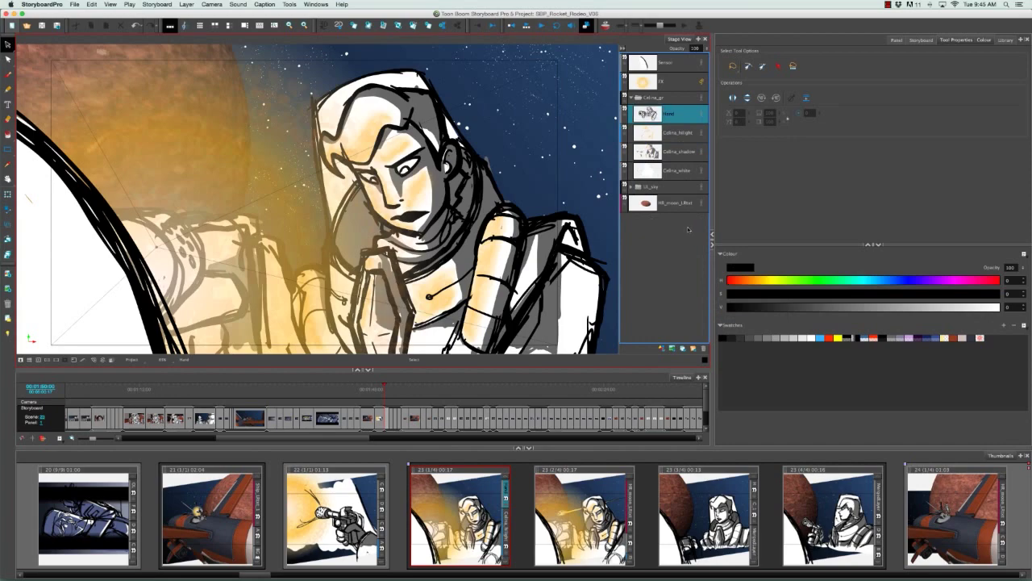
Step: Toggle the visibility of the merged Hand layer, Celina_hilight and Celina_shadow to check what each layer contains
left_click(624, 113)
left_click(624, 113)
left_click(625, 112)
left_click(625, 113)
left_click(625, 131)
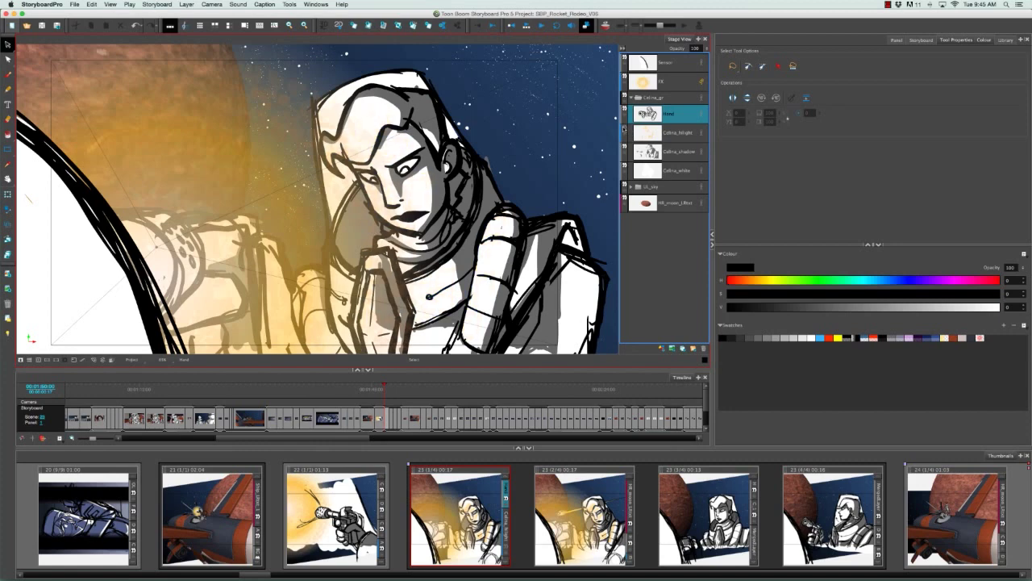
left_click(625, 131)
left_click(626, 150)
left_click(626, 150)
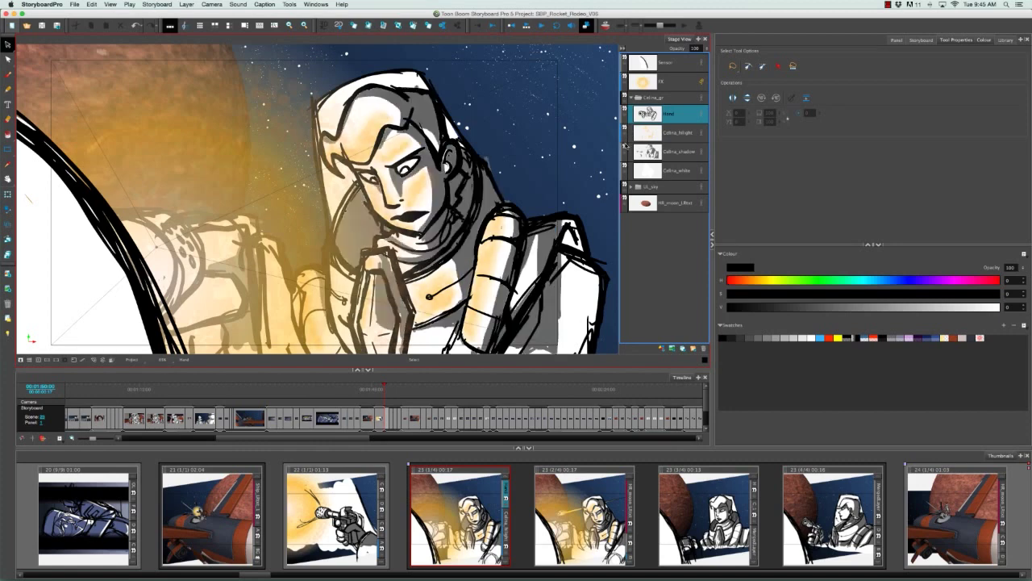
Step: Merge the Celina_hilight and Celina_shadow layers into one bitmap layer, accepting the bitmap conversion
left_click(684, 137)
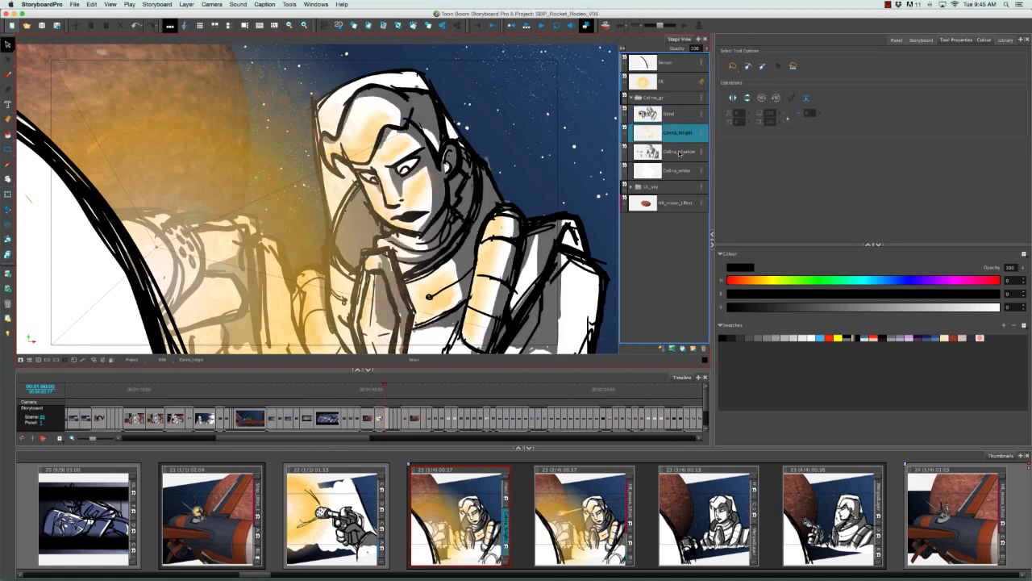
left_click(680, 152, "shift")
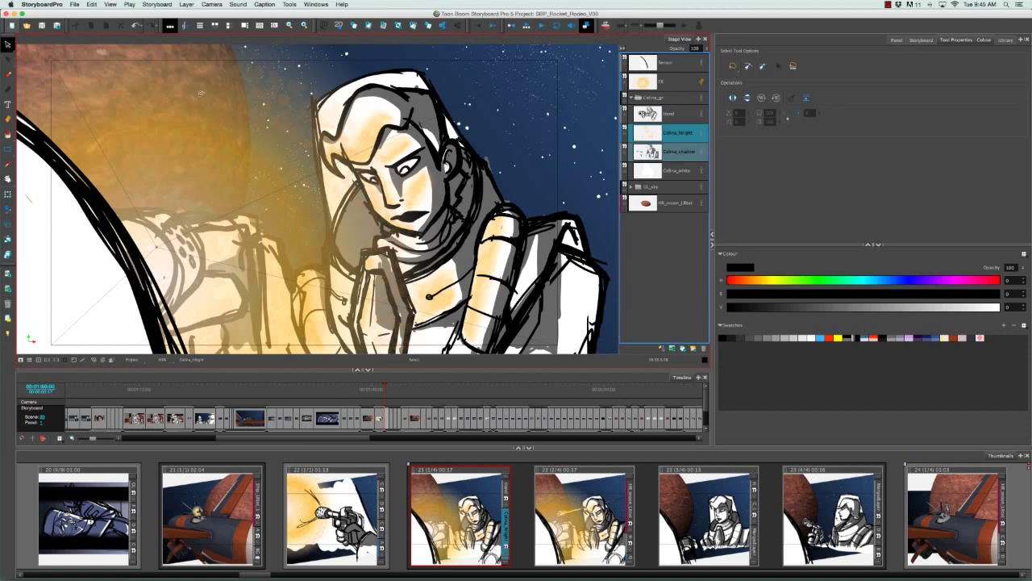
left_click(186, 5)
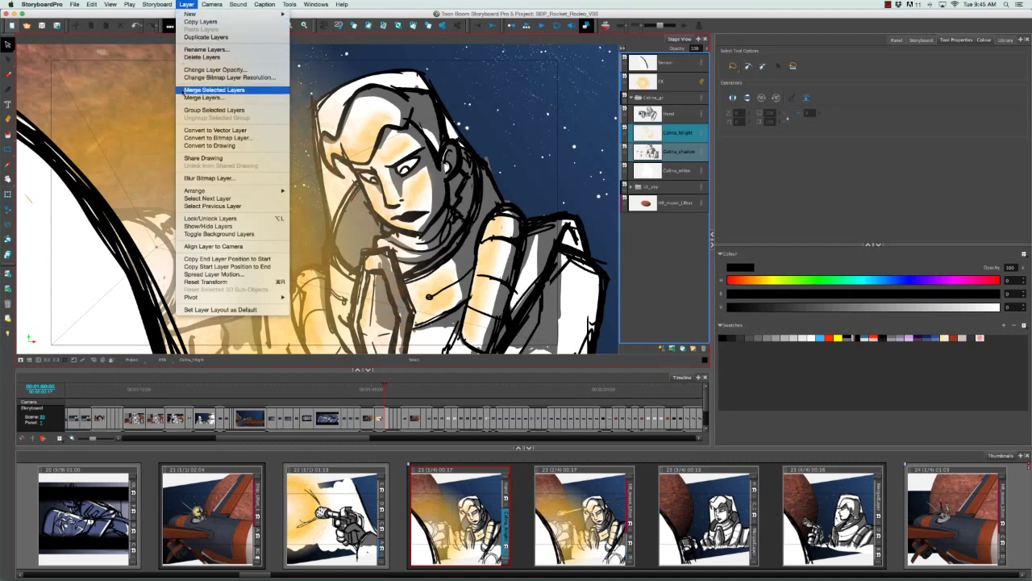
left_click(184, 91)
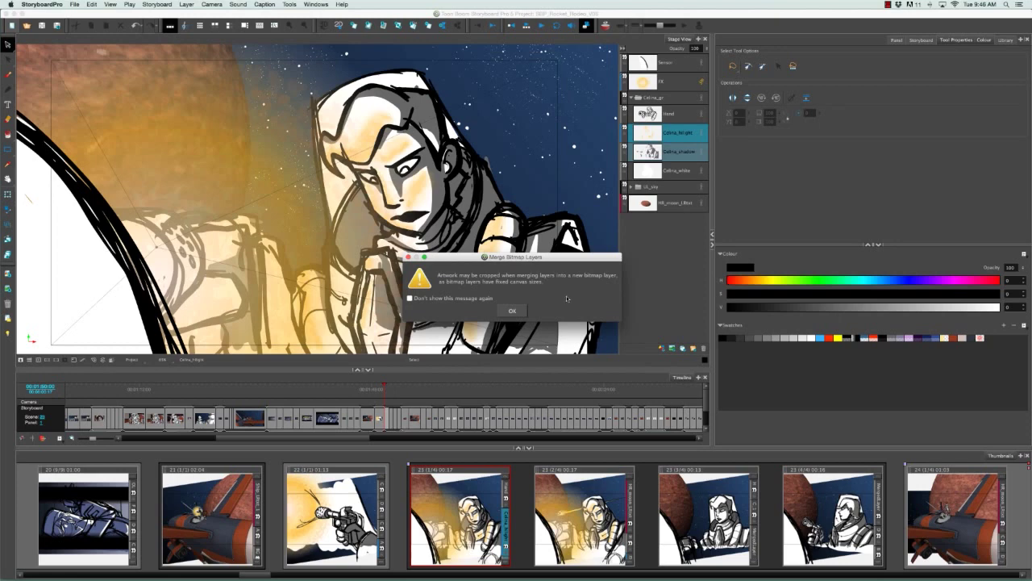
left_click(513, 311)
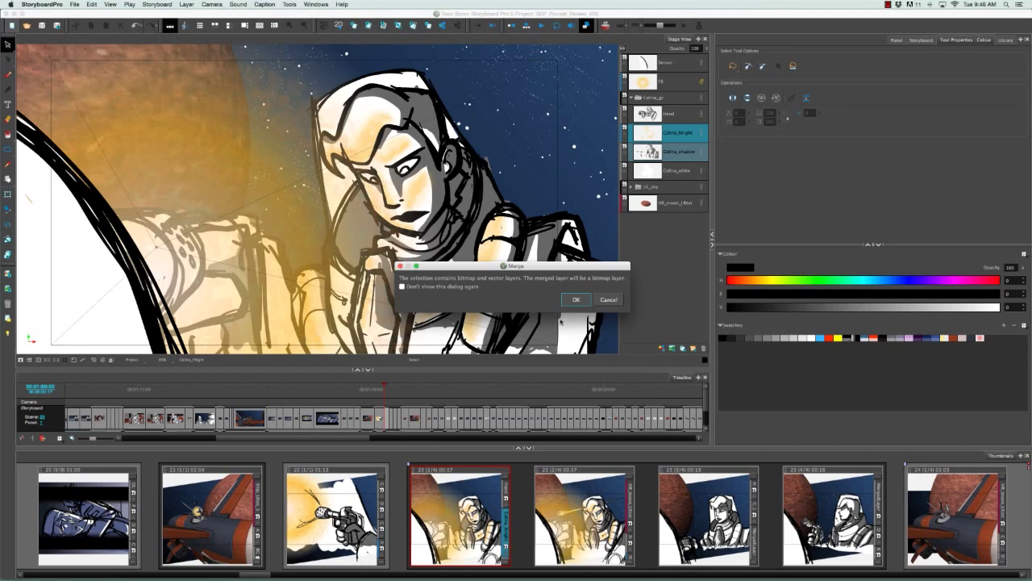
left_click(578, 300)
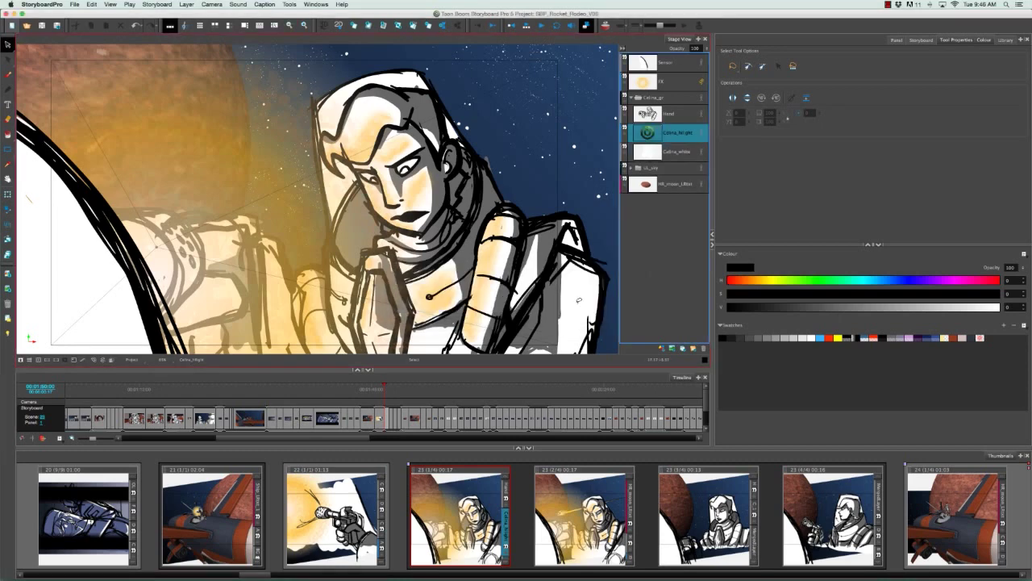
Step: Toggle the merged Celina_hilight layer's visibility to check that it holds both highlights and shadows
left_click(625, 129)
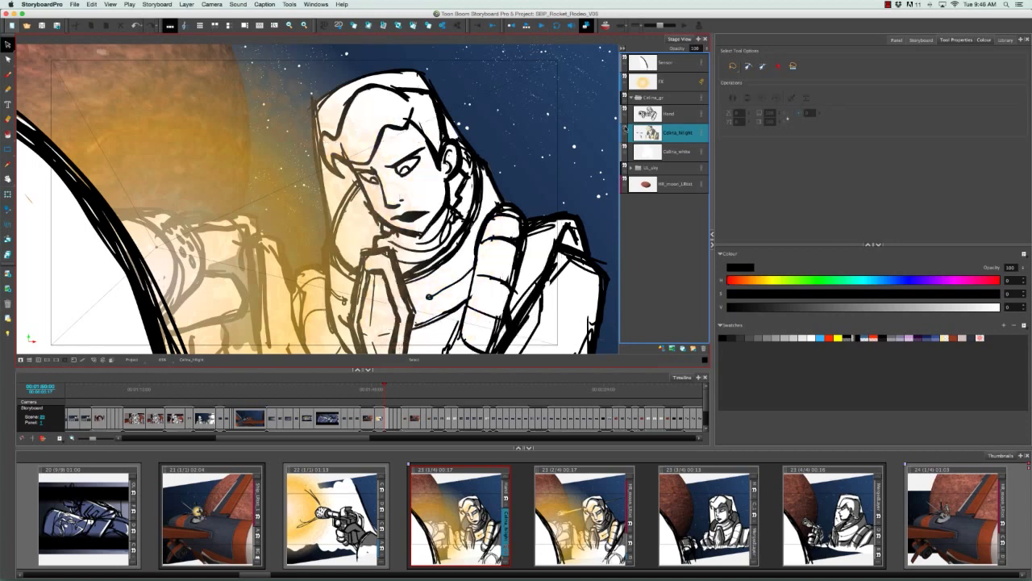
left_click(626, 129)
left_click(625, 129)
left_click(626, 129)
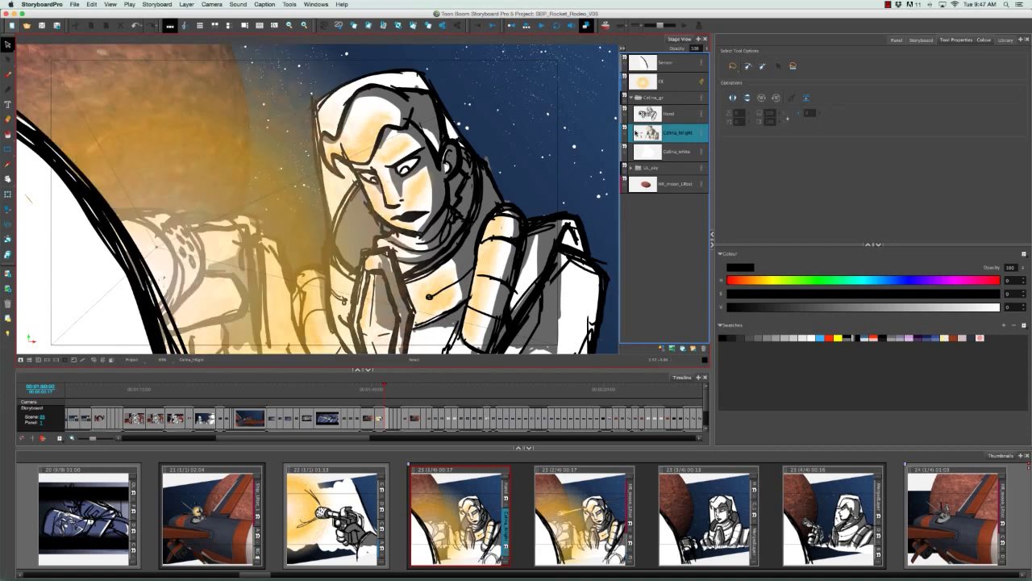
Step: Open the Merge Layers options for the Sensor and FX layers
left_click(687, 61)
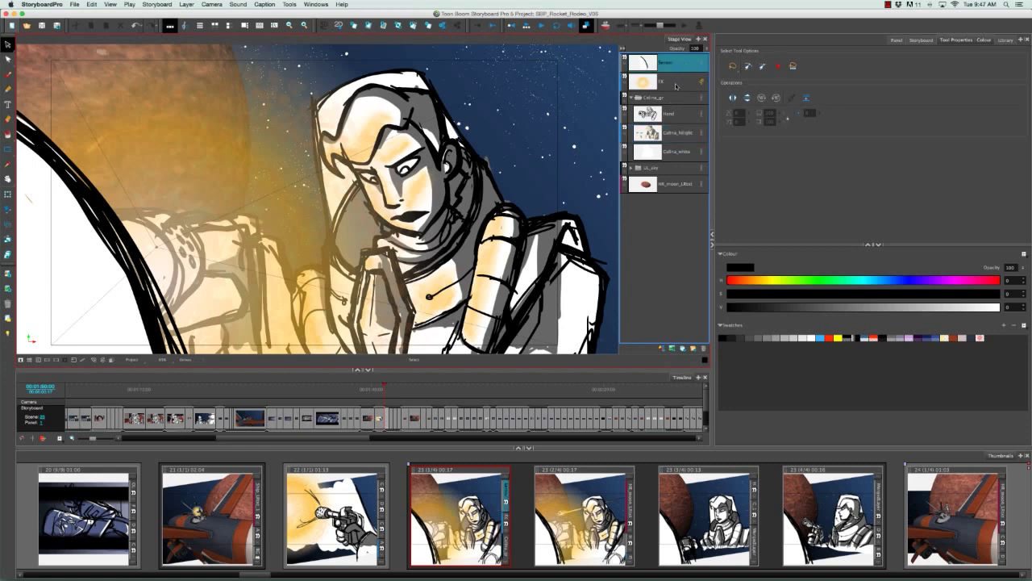
left_click(676, 84, "shift")
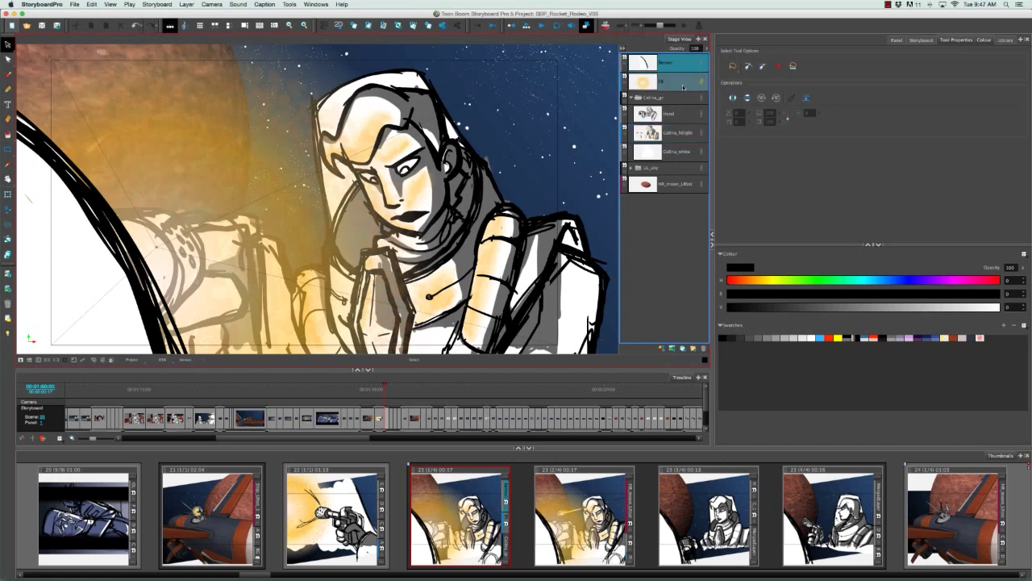
right_click(684, 87)
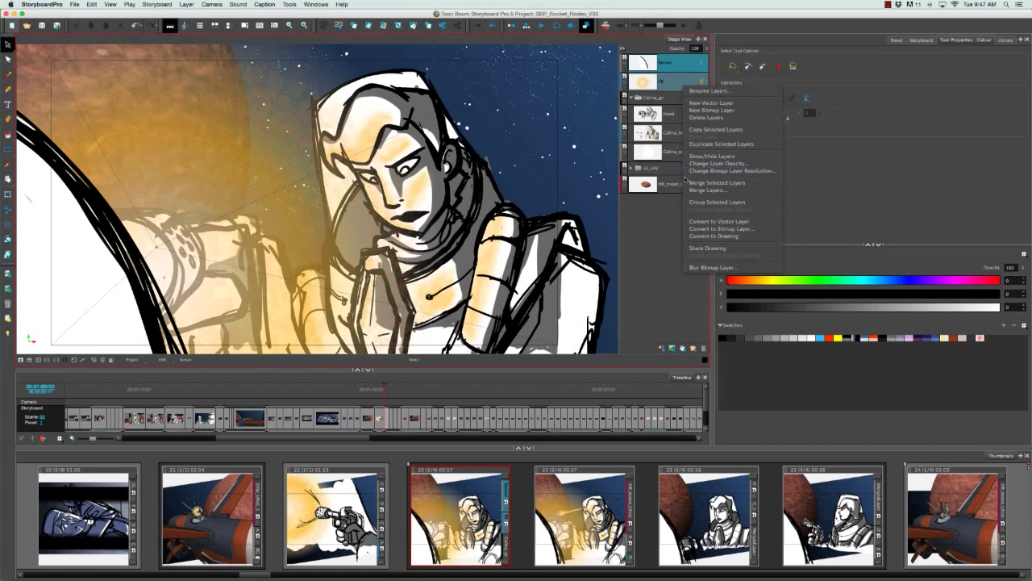
left_click(686, 190)
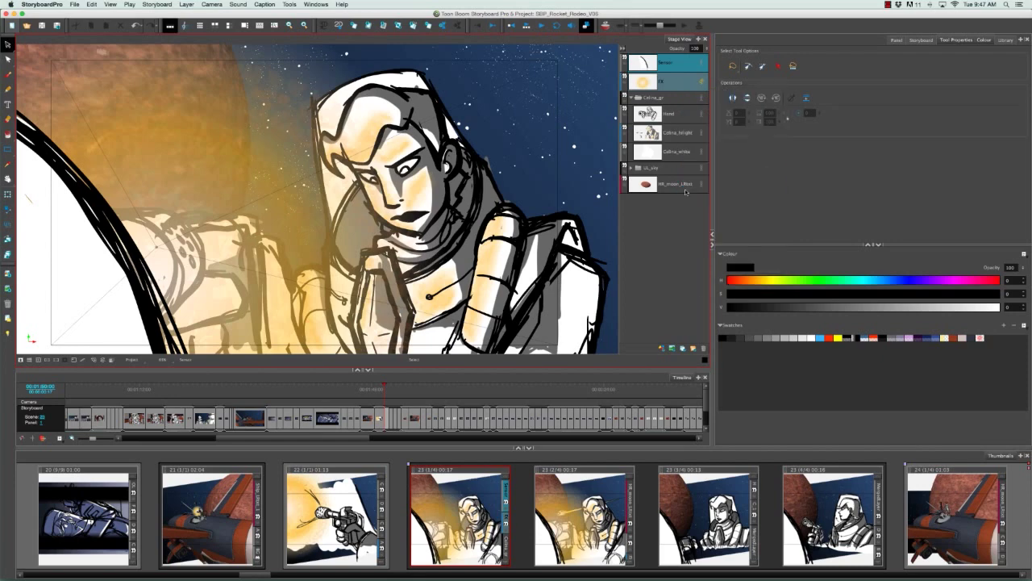
left_click(540, 389)
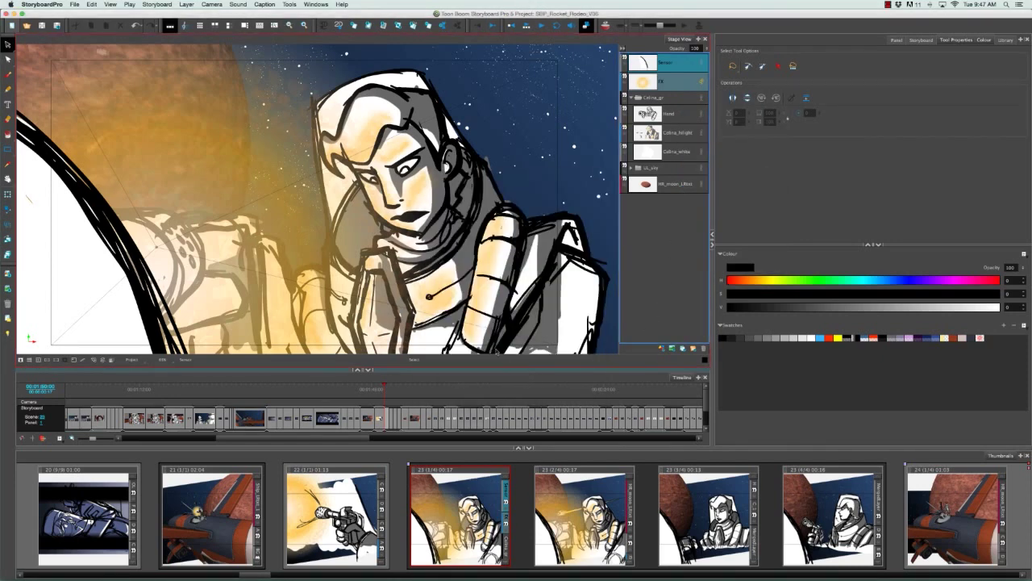
left_click(186, 4)
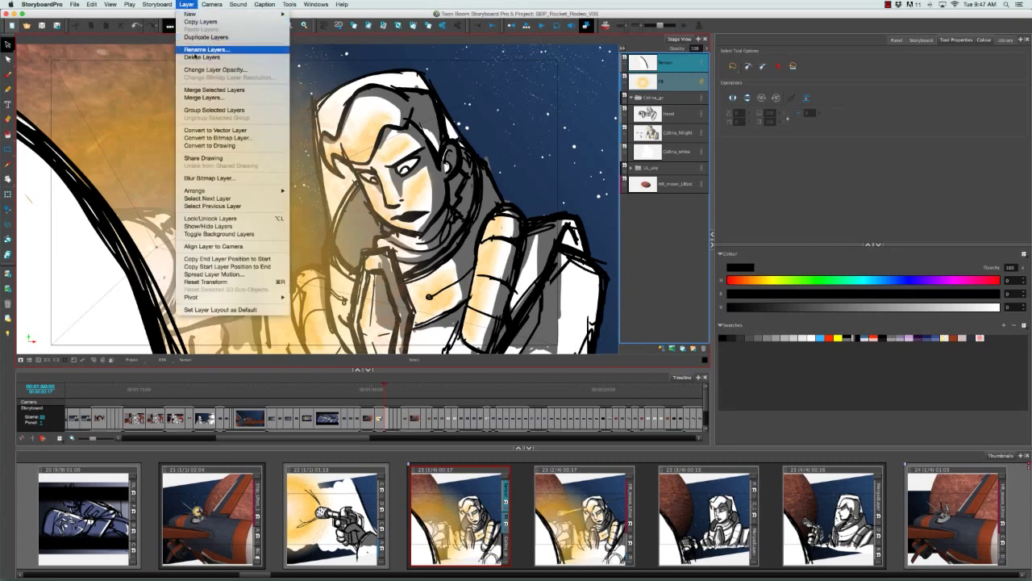
left_click(201, 98)
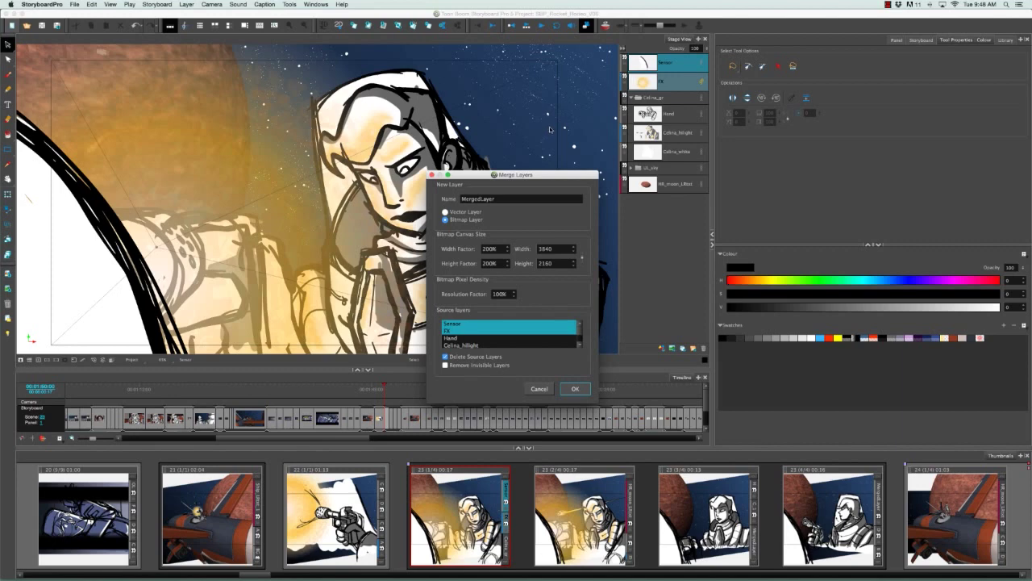
Step: Name the new merged layer OL and set it as a bitmap layer
double_click(484, 199)
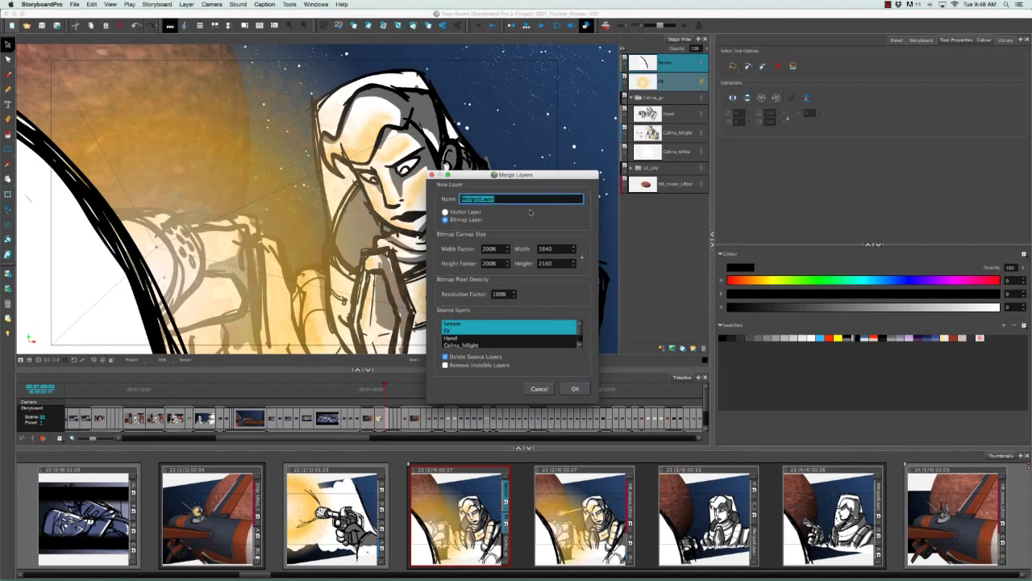
type("OL")
left_click(444, 211)
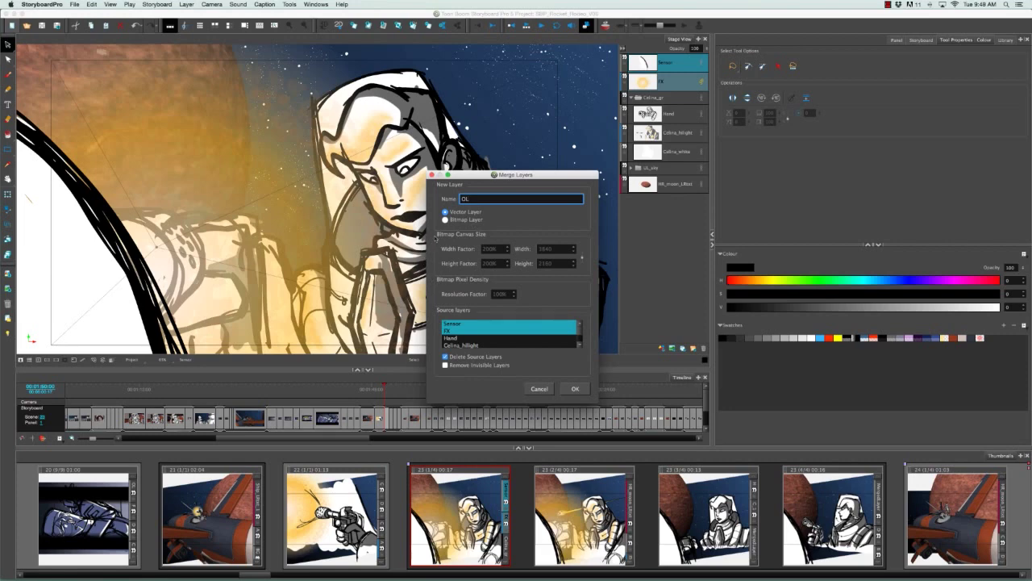
left_click(445, 220)
Step: Look through the source layers and try adding the Hand layer to the layers being merged
left_click(580, 332)
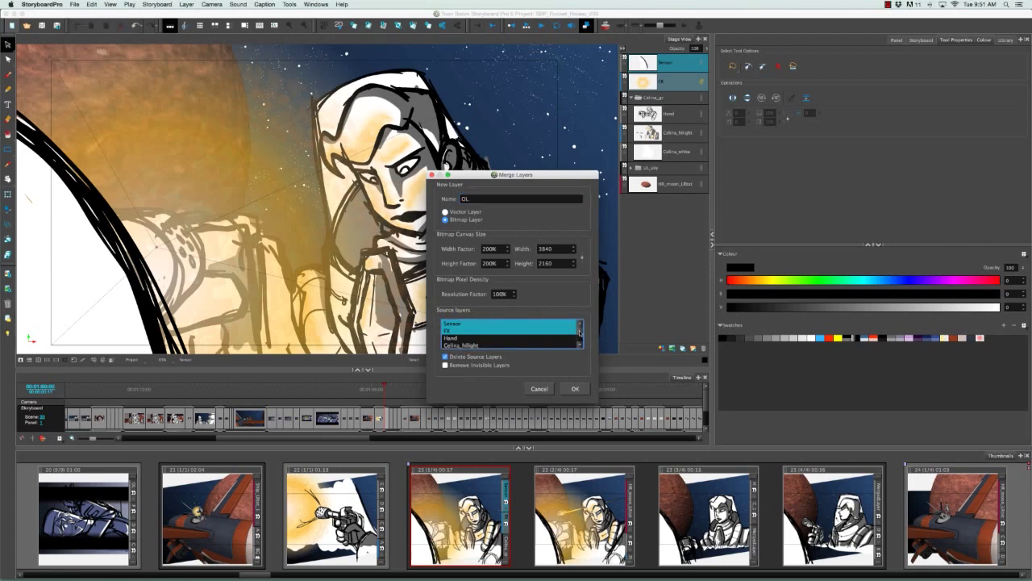
scroll(579, 334, "down", 3)
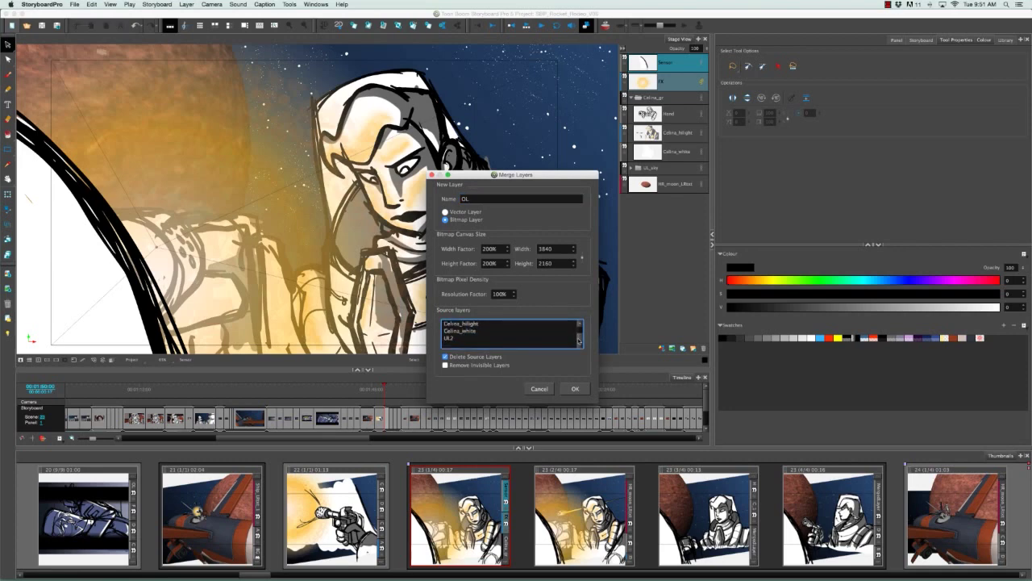
scroll(579, 339, "up", 3)
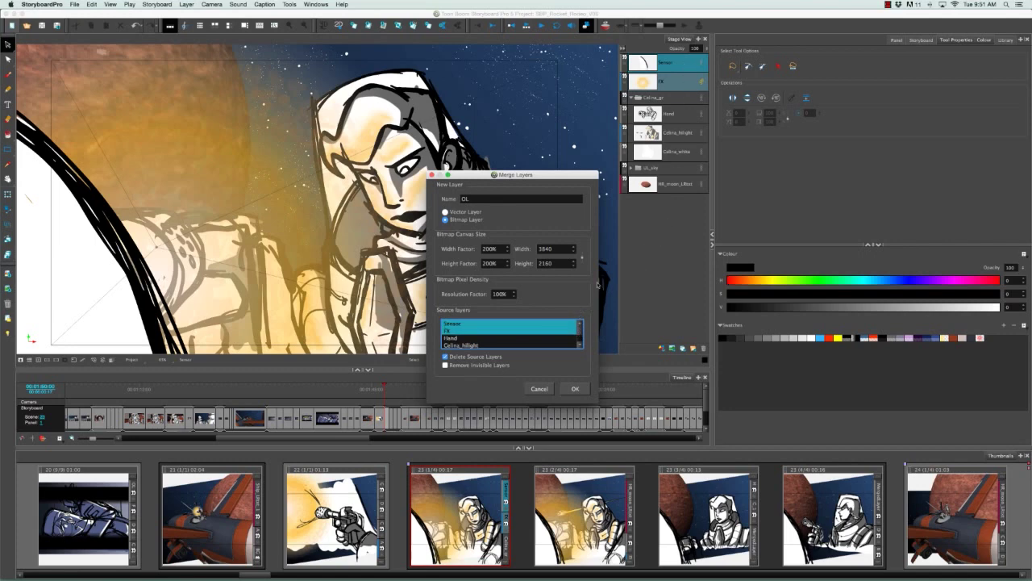
left_click(491, 337, "shift")
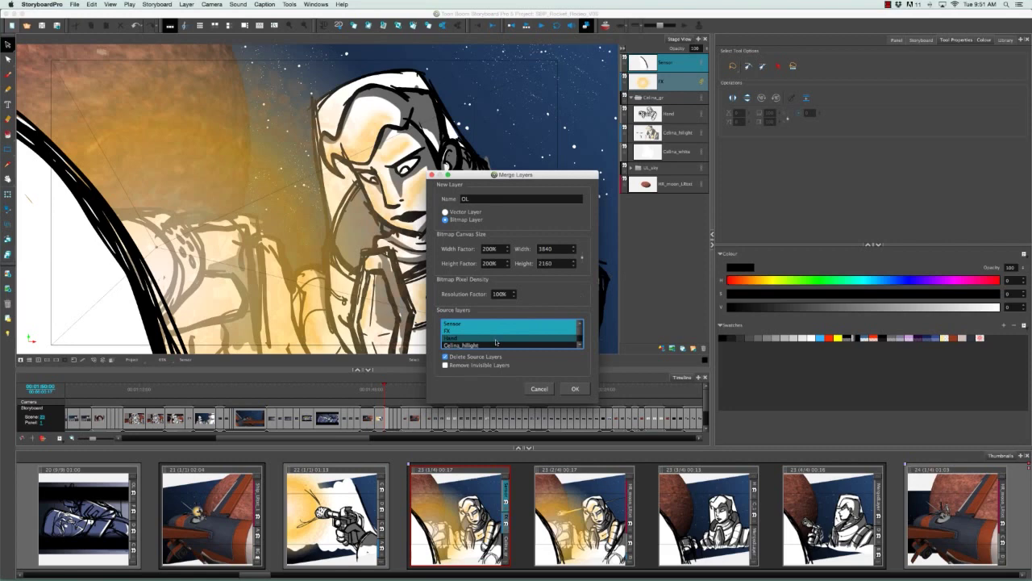
left_click(497, 340, "shift")
left_click(498, 345, "shift")
scroll(558, 342, "down", 1)
left_click(511, 335, "shift")
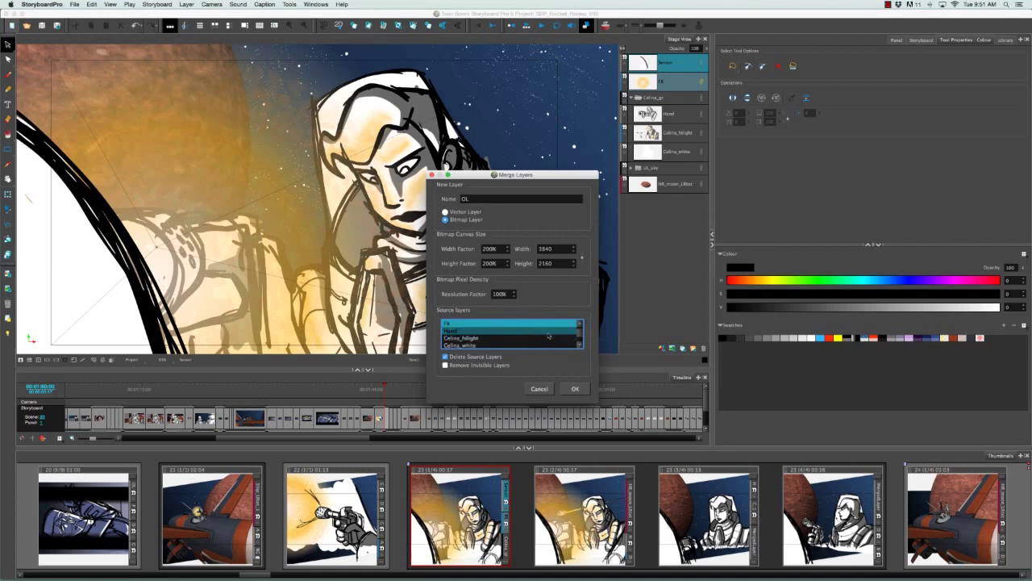
left_click(579, 323)
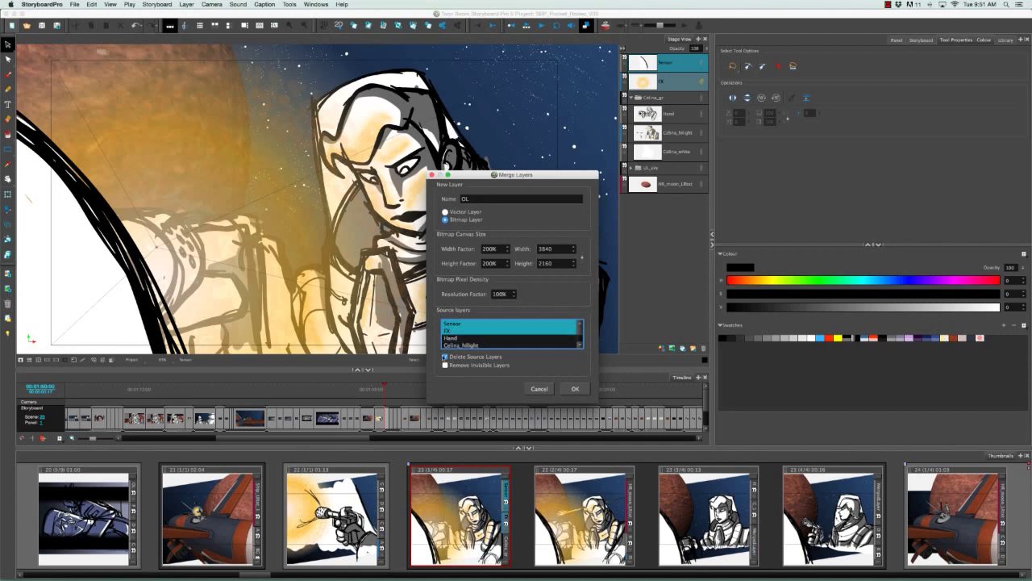
Step: Turn off Delete Source Layers and merge Sensor and FX into the OL layer
left_click(444, 356)
left_click(444, 357)
left_click(444, 357)
left_click(575, 389)
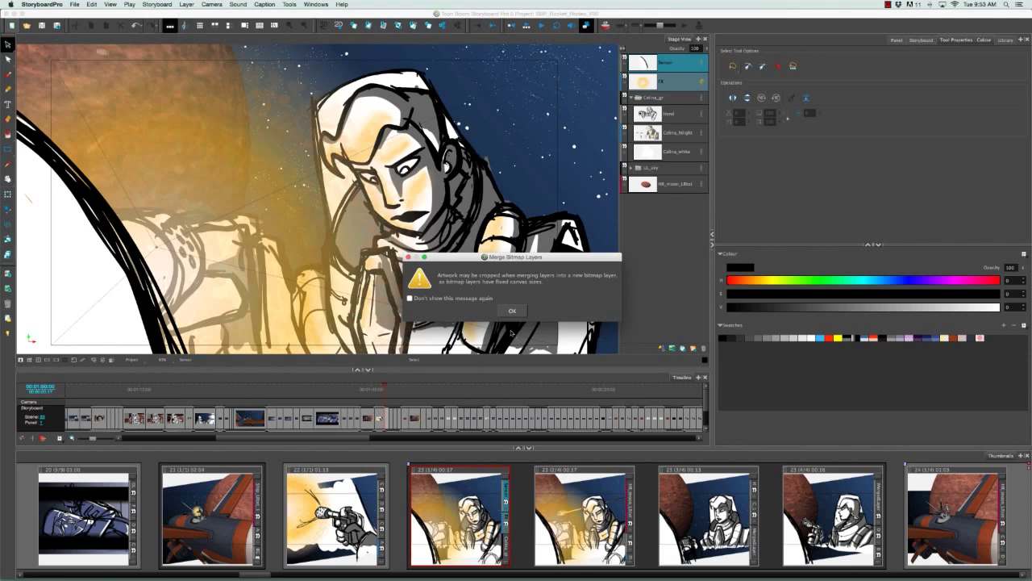
left_click(512, 312)
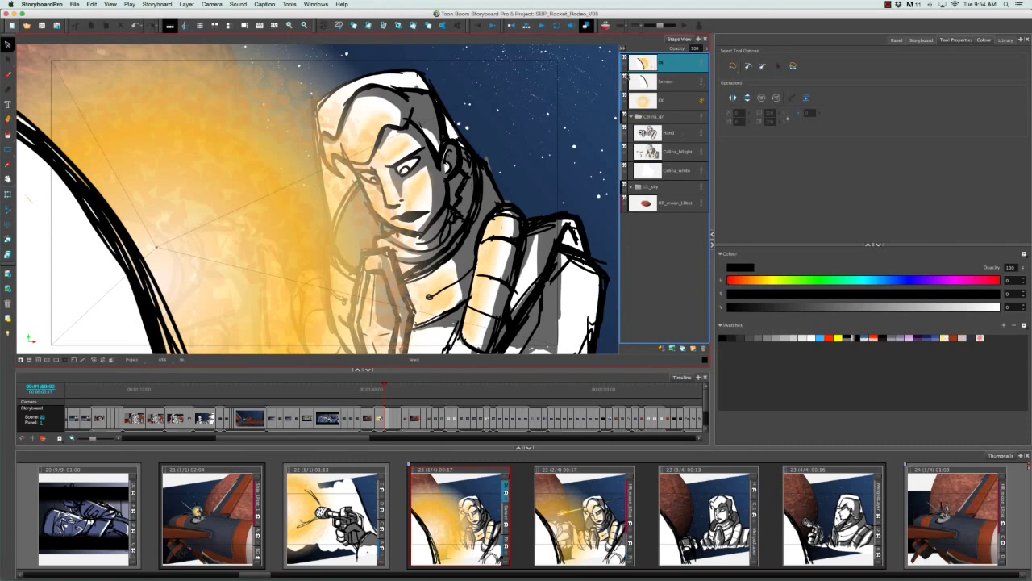
Step: Hide the original Sensor and FX layers and toggle the OL layer to inspect the merged artwork
left_click(626, 98)
left_click(625, 58)
left_click(625, 58)
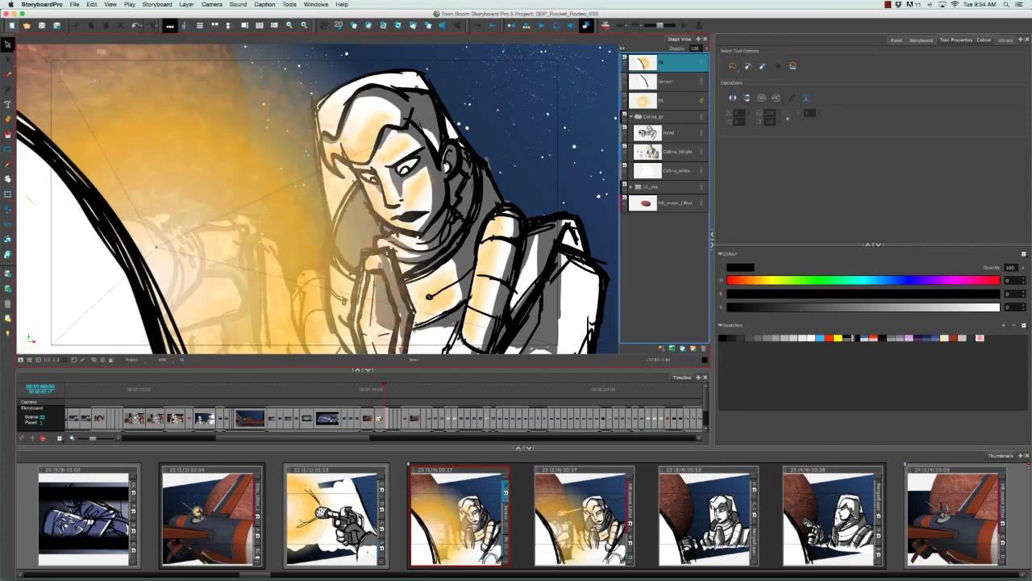
left_click(625, 58)
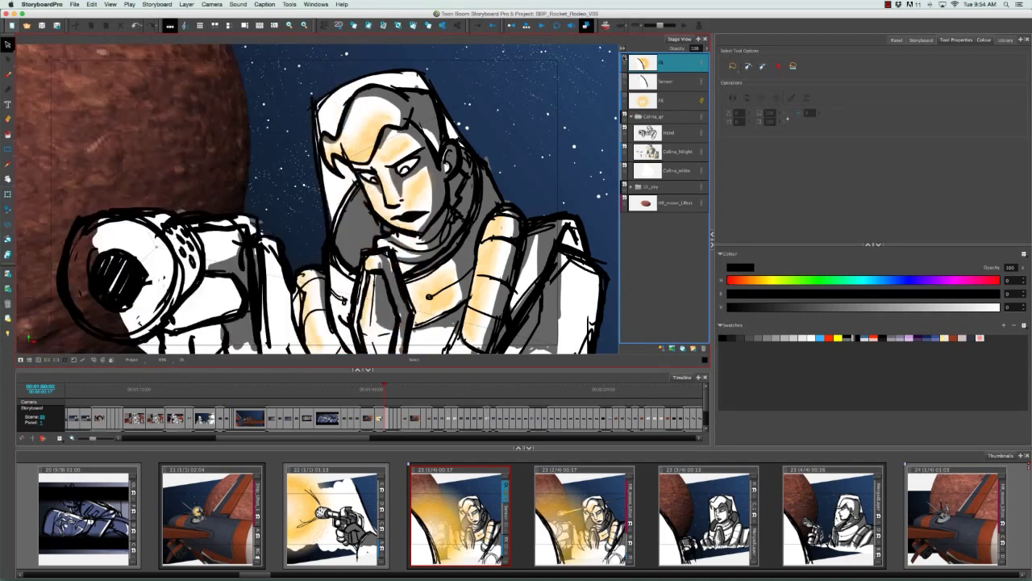
left_click(625, 58)
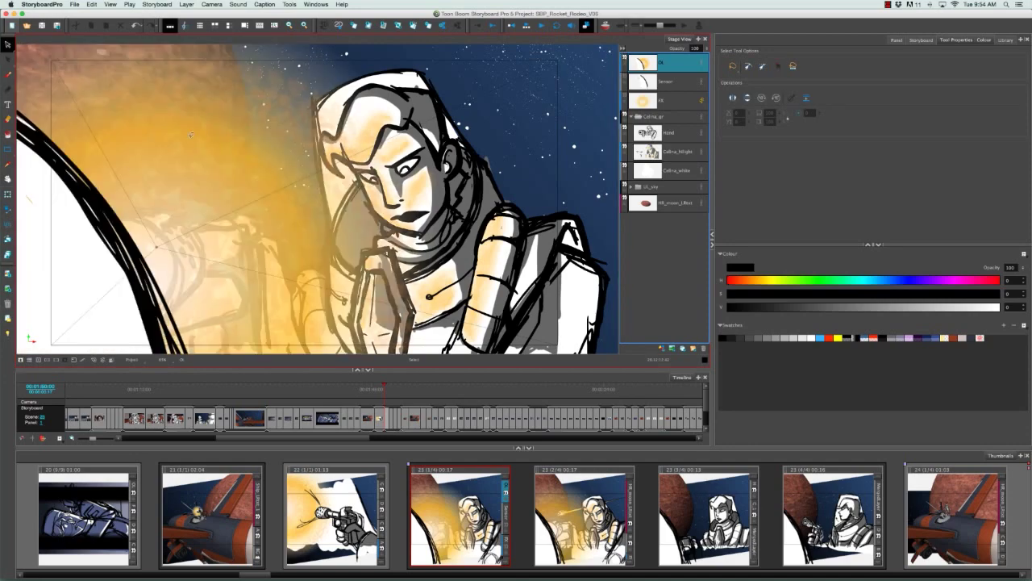
Step: Hide OL, show the original Sensor and FX layers, and select FX to compare its opacity
left_click(626, 61)
left_click(626, 79)
left_click(626, 99)
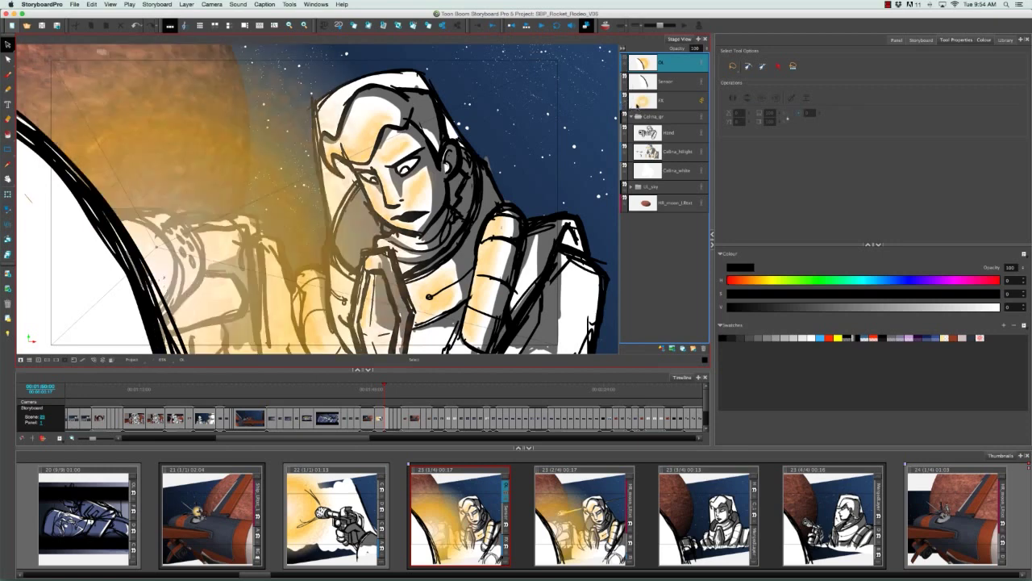
left_click(676, 102)
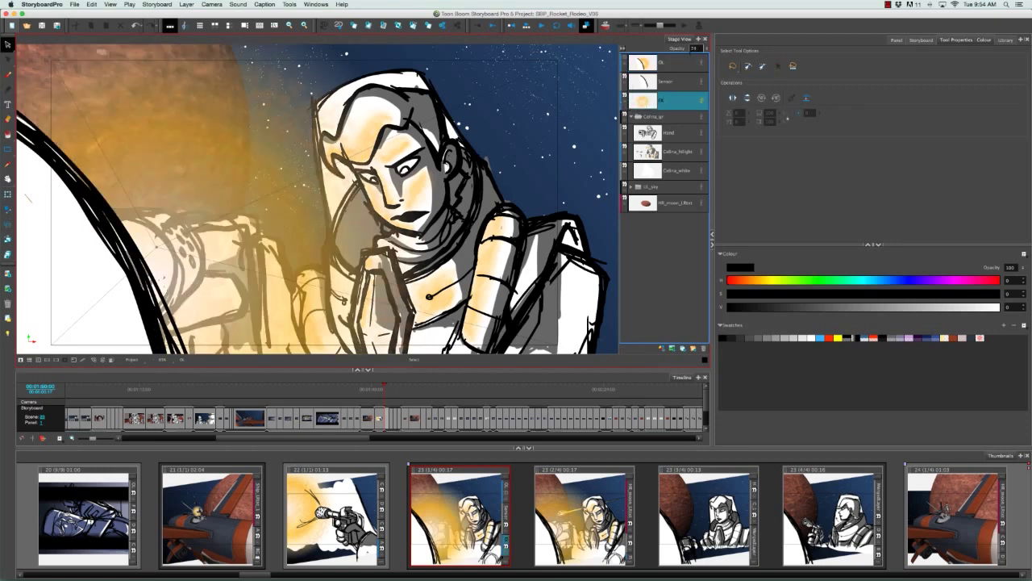
Step: Hide the FX and Sensor layers again, show the merged OL layer and select it
left_click(627, 100)
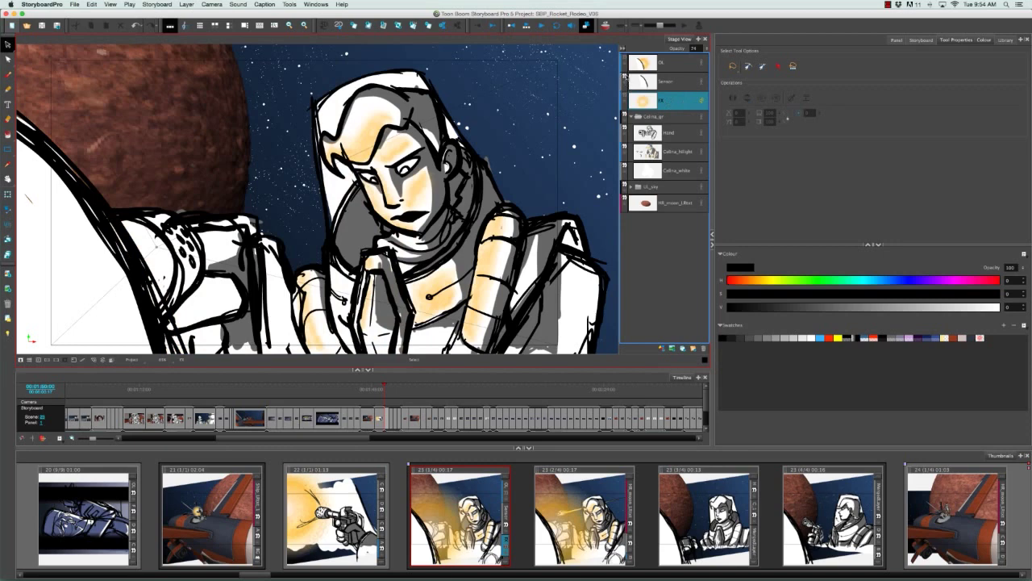
left_click(626, 80)
left_click(627, 61)
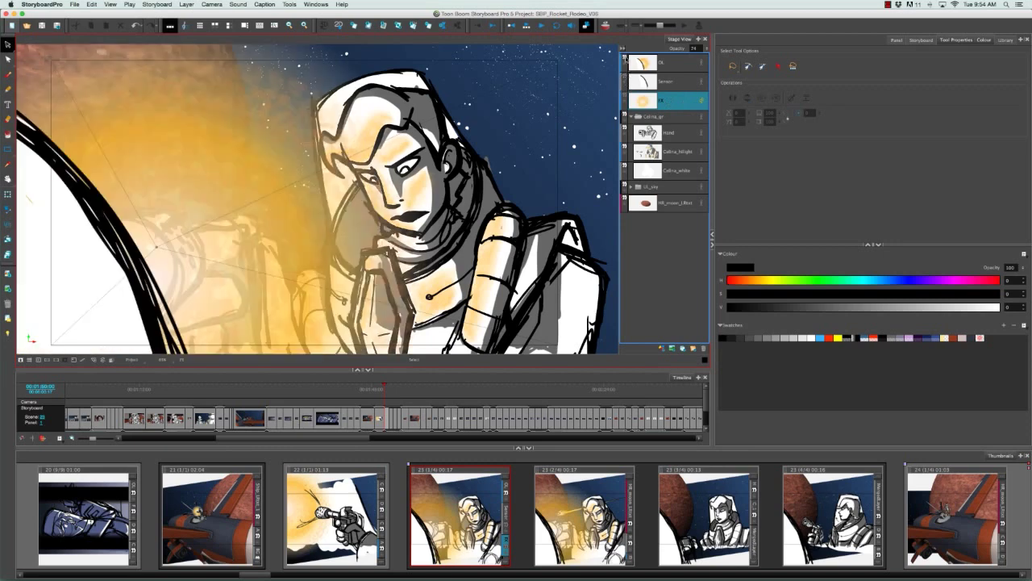
left_click(683, 65)
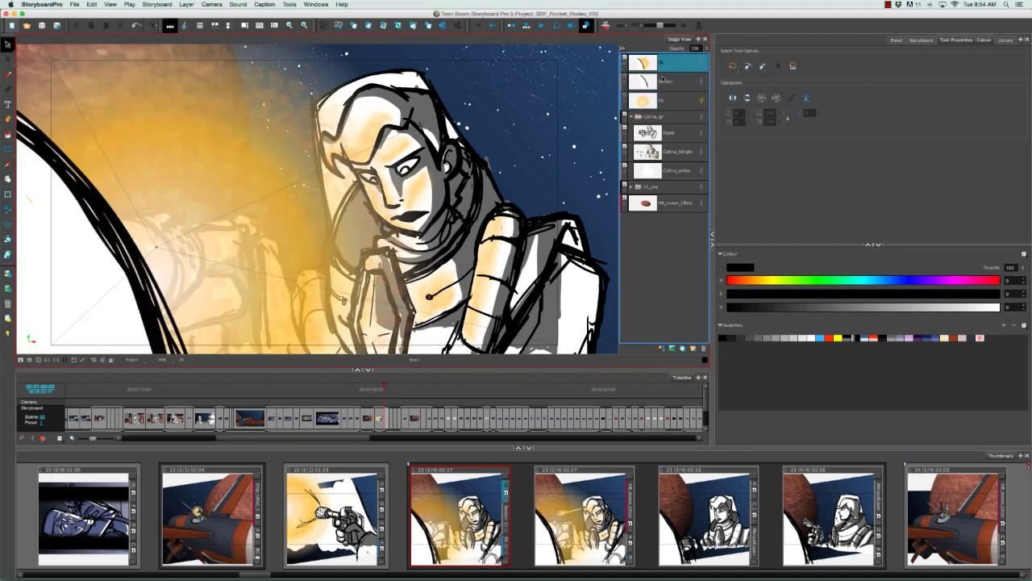